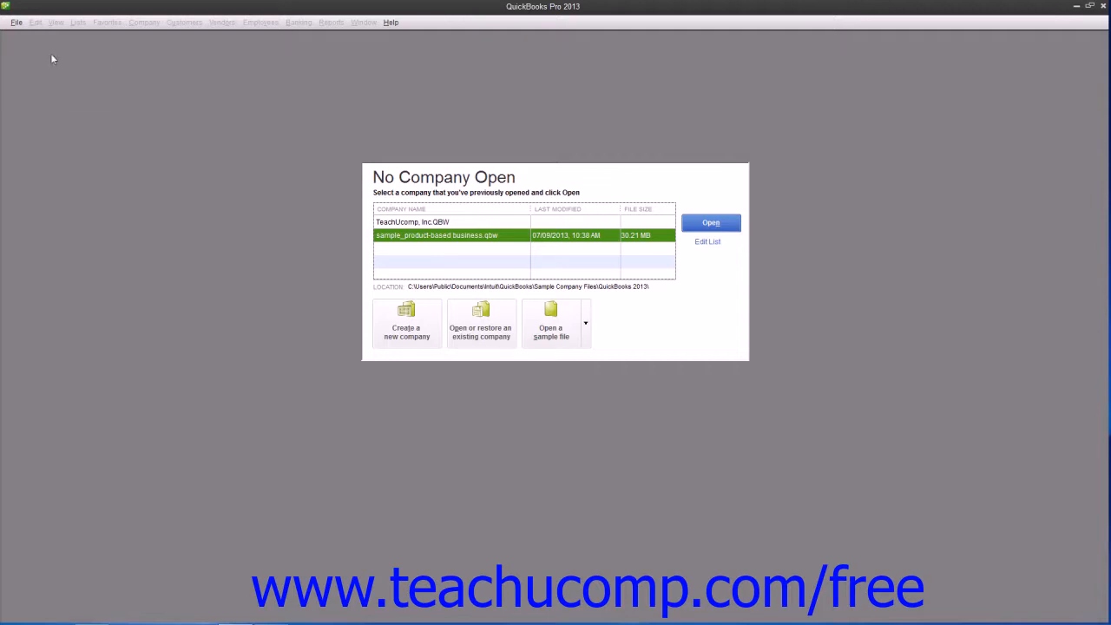
Start a new company with Express Start to reach the 'Tell us about your business' page.
{"action": "left_click", "coordinate": [16, 23]}
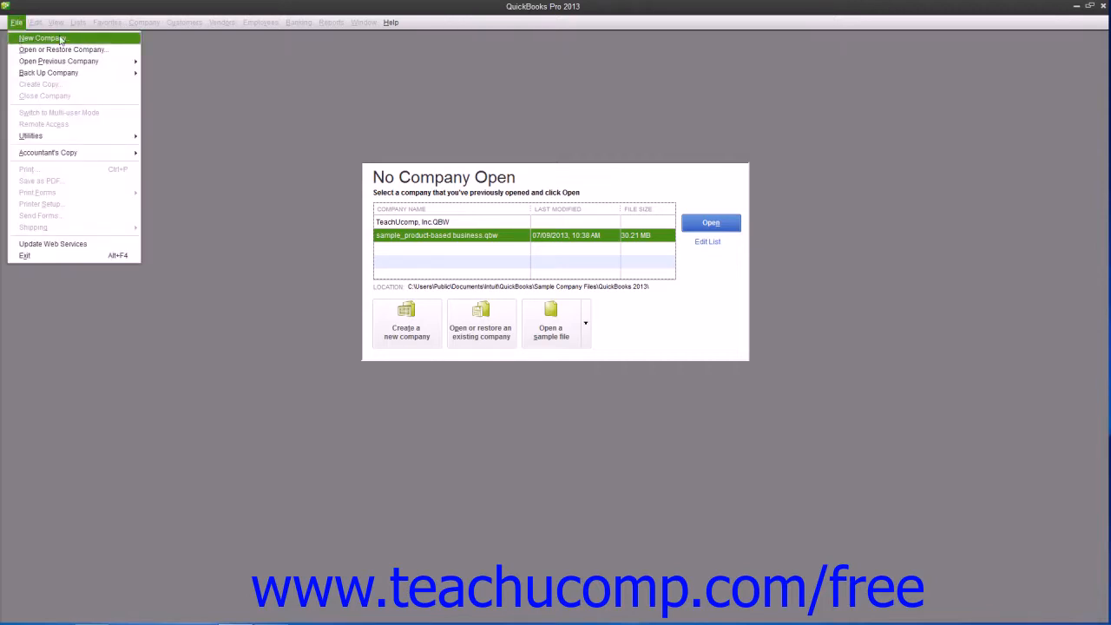
{"action": "left_click", "coordinate": [305, 227]}
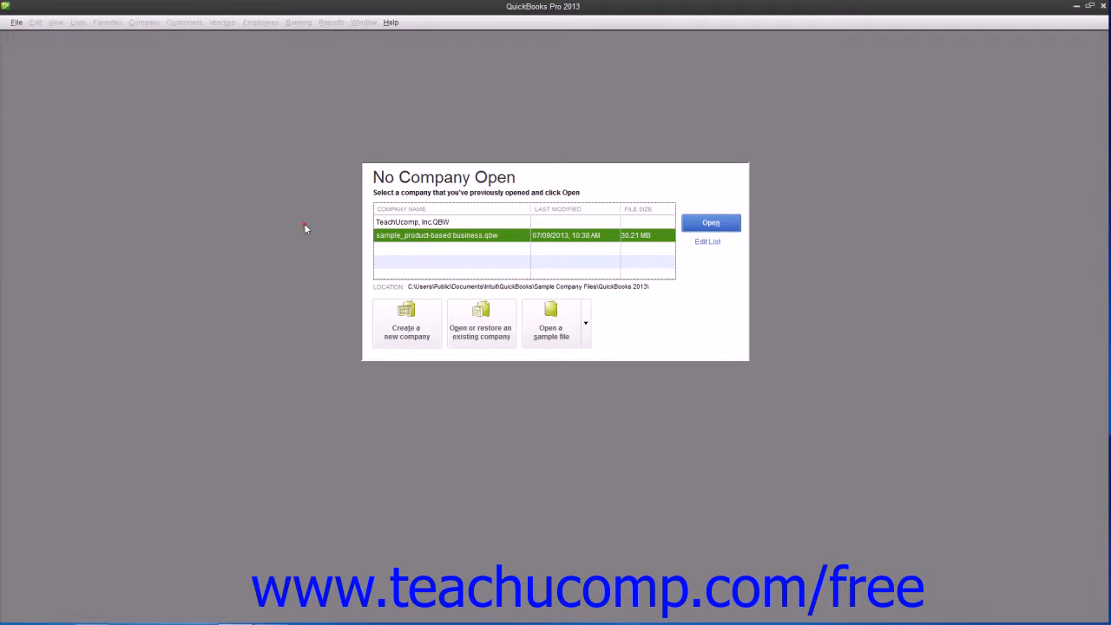
{"action": "left_click", "coordinate": [417, 317]}
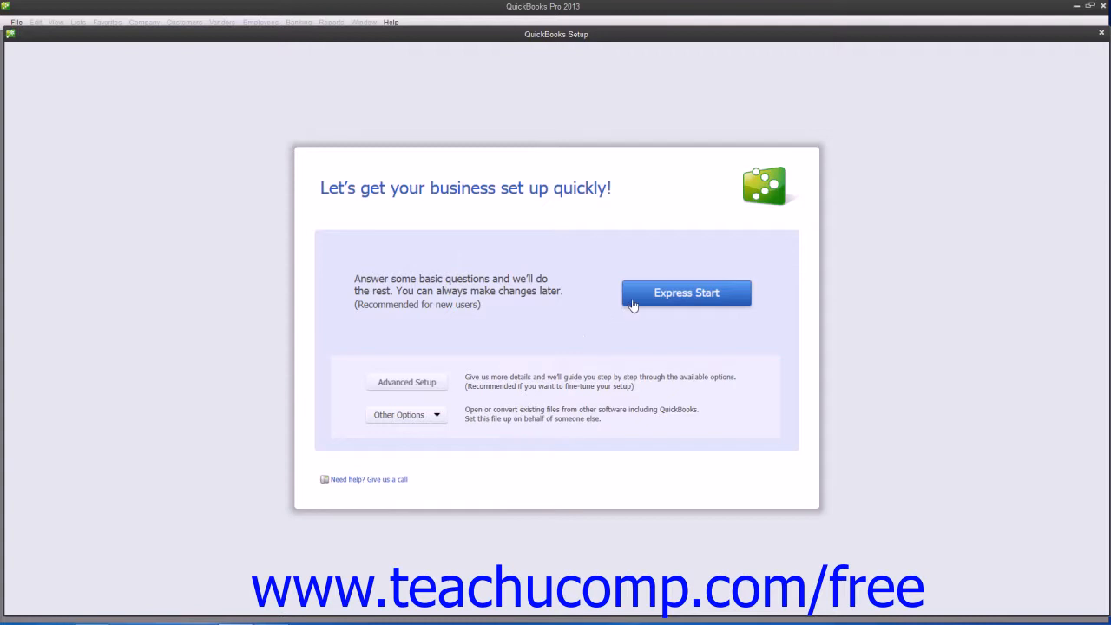
{"action": "left_click", "coordinate": [635, 301]}
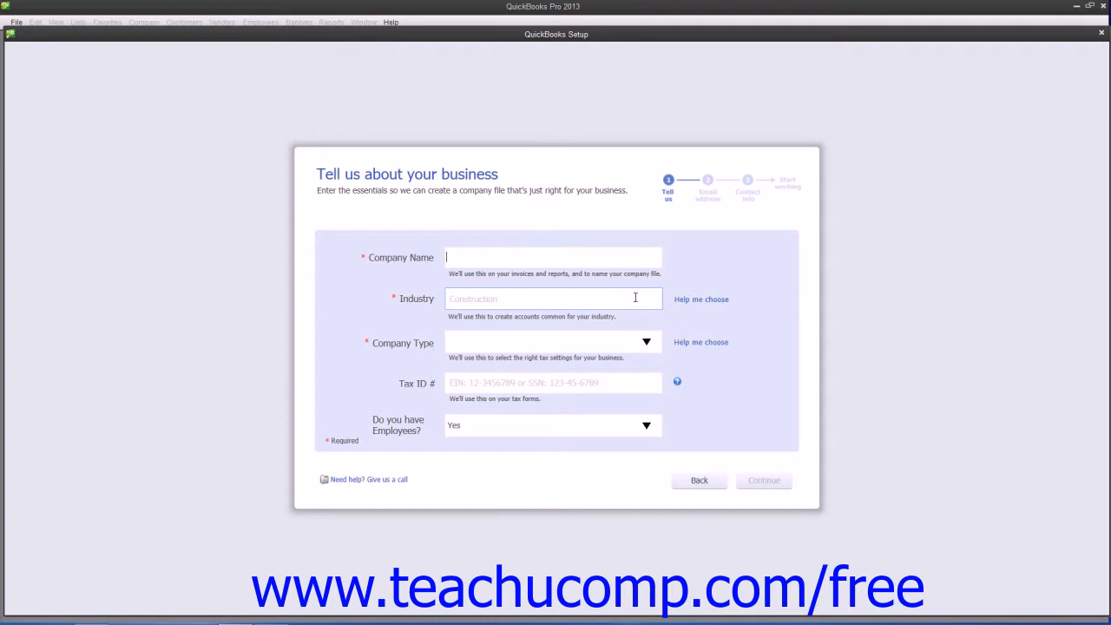
Enter 'Fakeco, Inc.' as the company name.
{"action": "type", "text": "Fakeco, Inc."}
Pick General Product-based Business from the Help me choose industry list and confirm.
{"action": "left_click", "coordinate": [679, 300]}
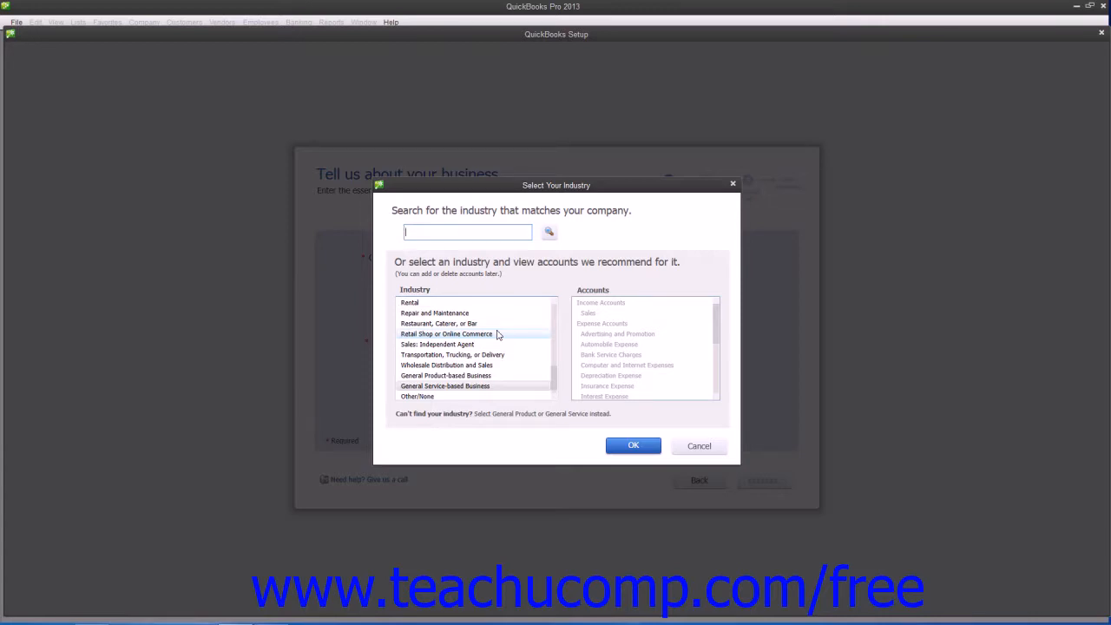
{"action": "left_click", "coordinate": [474, 377]}
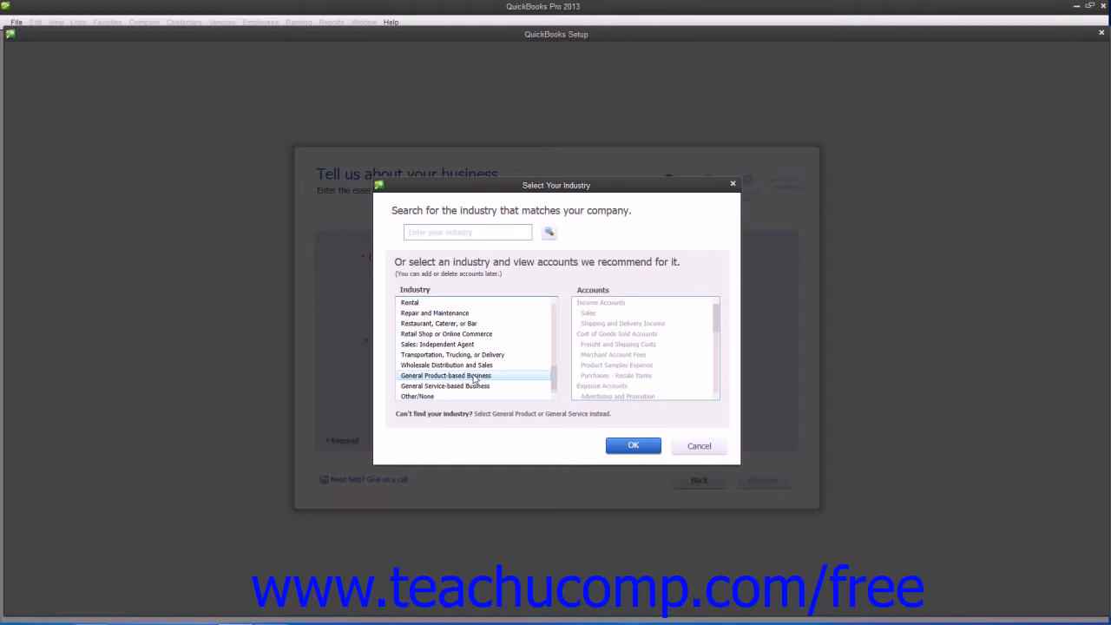
{"action": "left_click", "coordinate": [459, 378]}
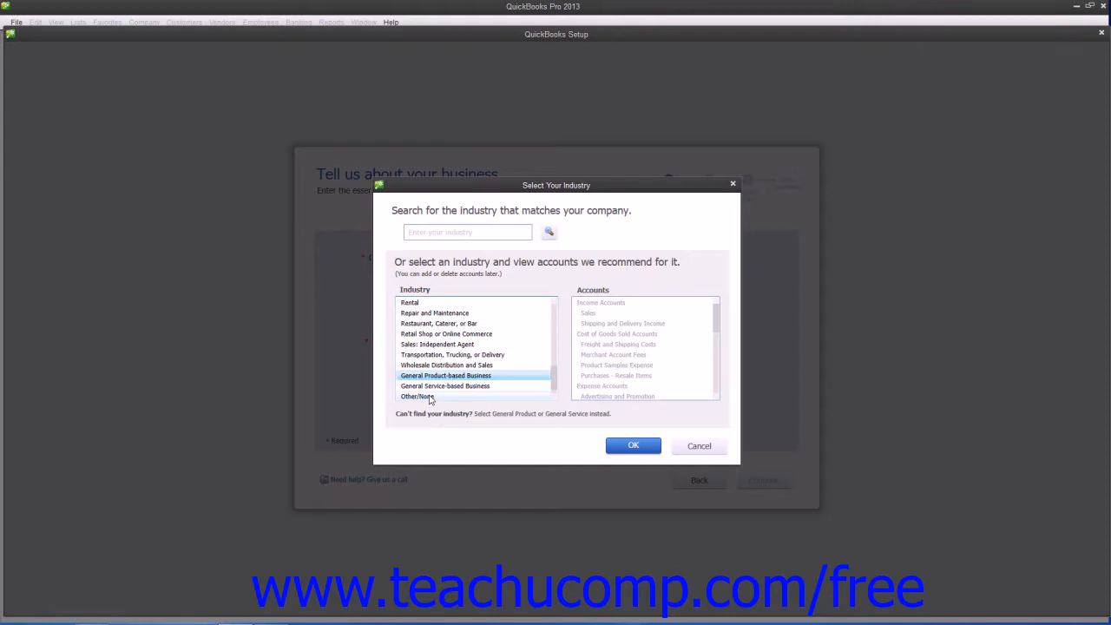
{"action": "left_click", "coordinate": [642, 445]}
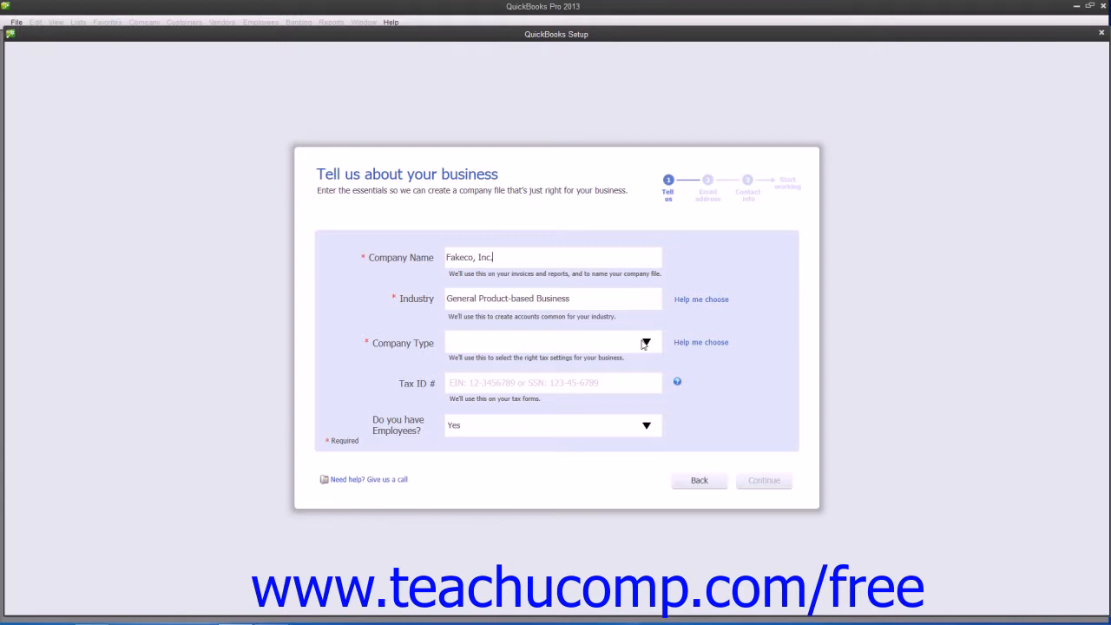
Set company type to S Corporation, enter the tax ID, answer No employees, and continue.
{"action": "left_click", "coordinate": [645, 343]}
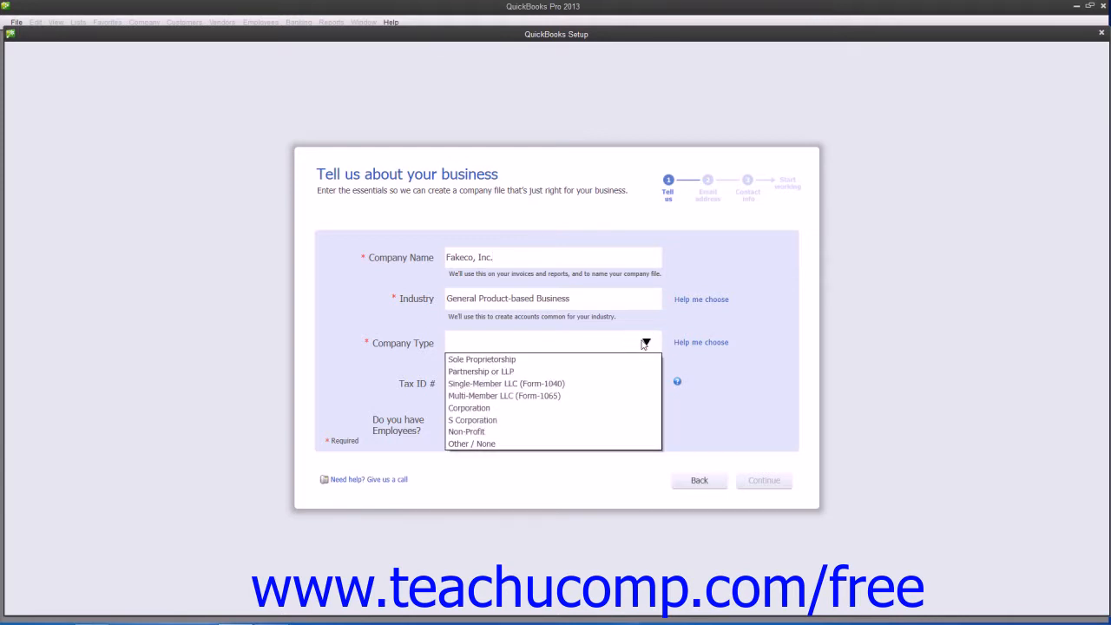
{"action": "left_click", "coordinate": [525, 419]}
{"action": "left_click", "coordinate": [505, 383]}
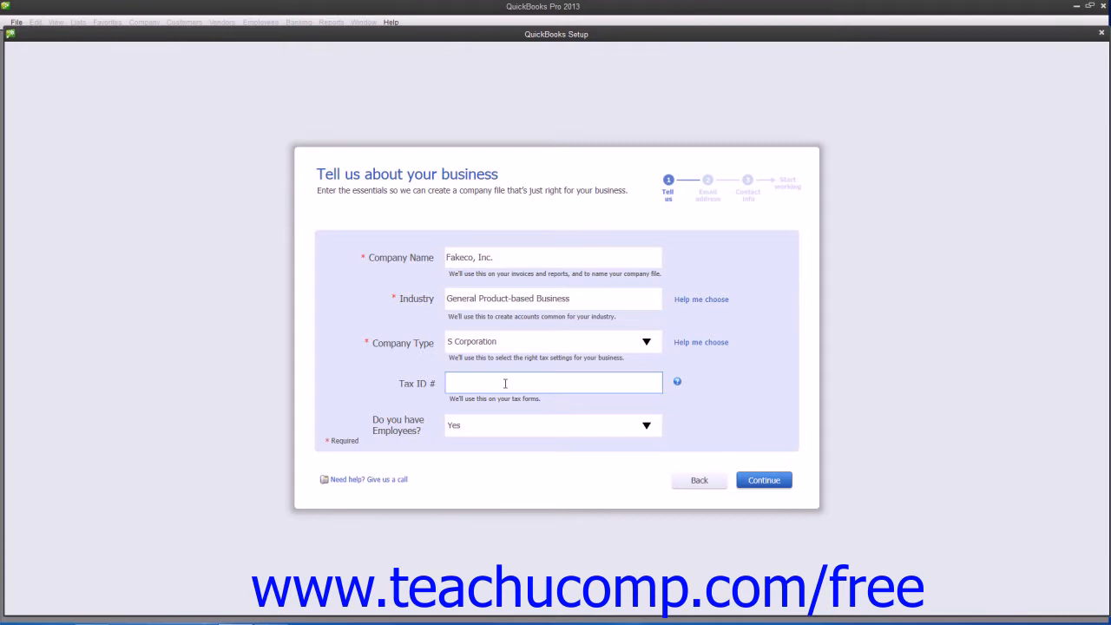
{"action": "type", "text": "38-1234567"}
{"action": "left_click", "coordinate": [566, 425]}
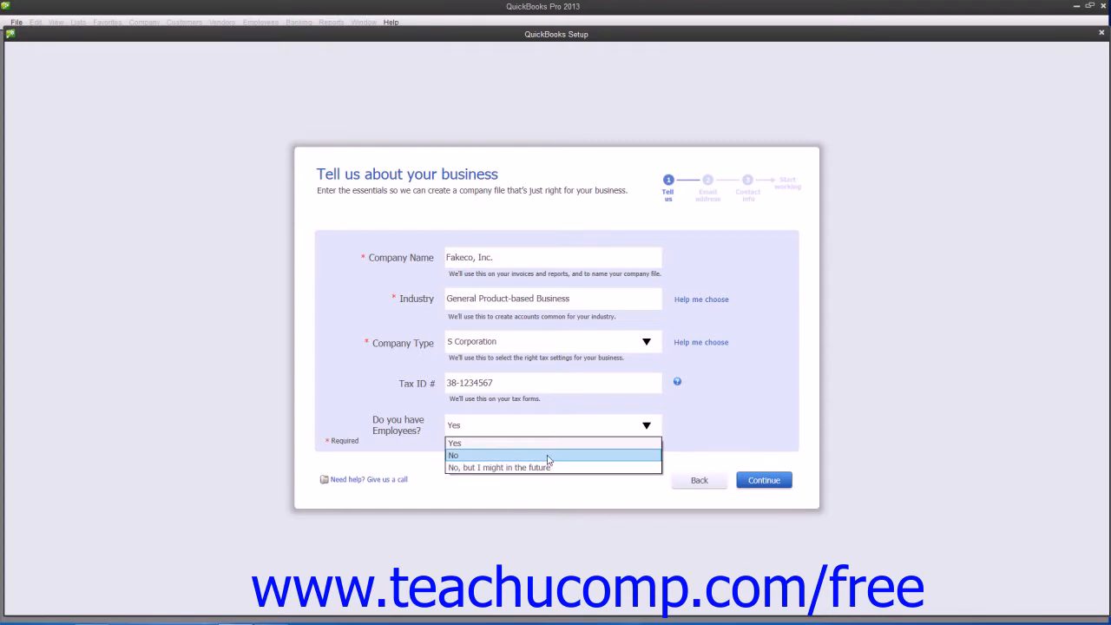
{"action": "left_click", "coordinate": [549, 456]}
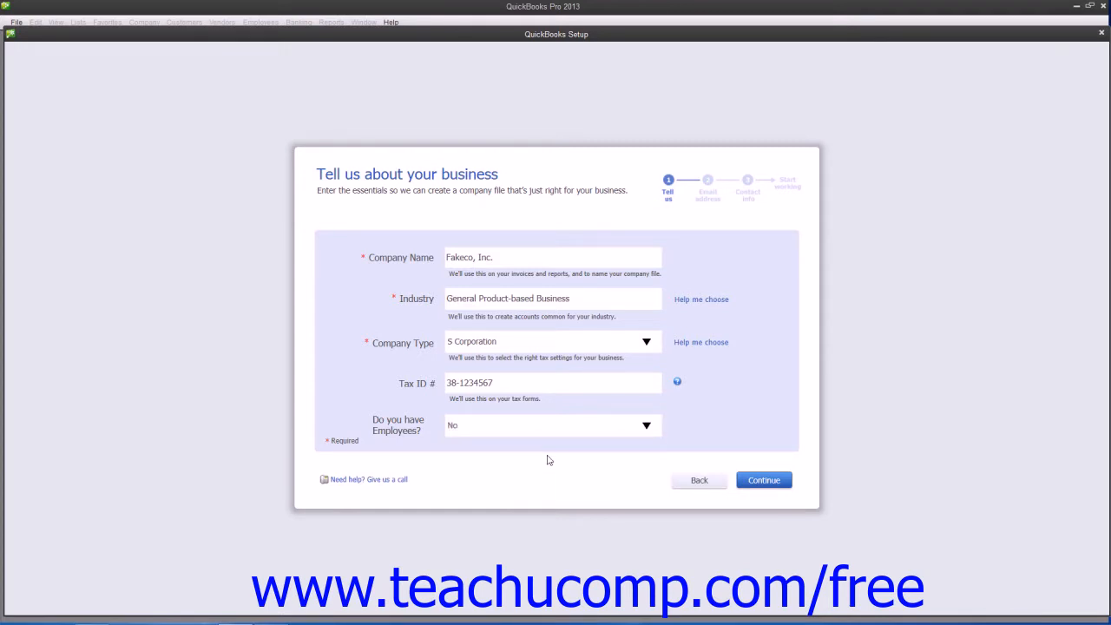
{"action": "left_click", "coordinate": [752, 486]}
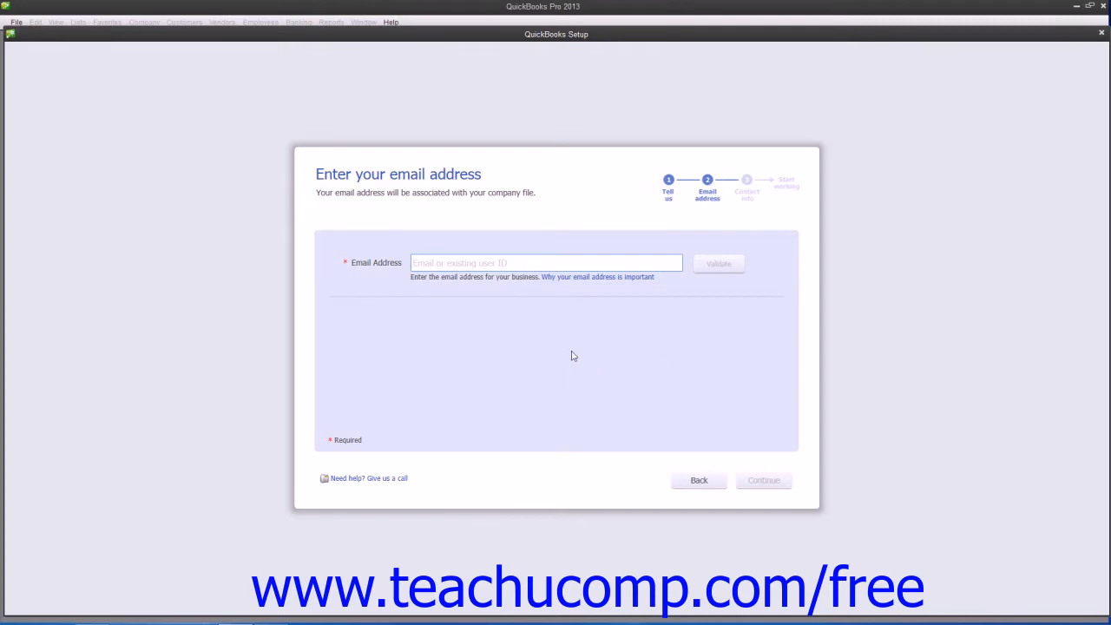
{"action": "left_click", "coordinate": [372, 263]}
{"action": "left_click", "coordinate": [714, 266]}
Go back to the start and choose Other Options > Set Up on Behalf of Someone Else.
{"action": "left_click", "coordinate": [681, 482]}
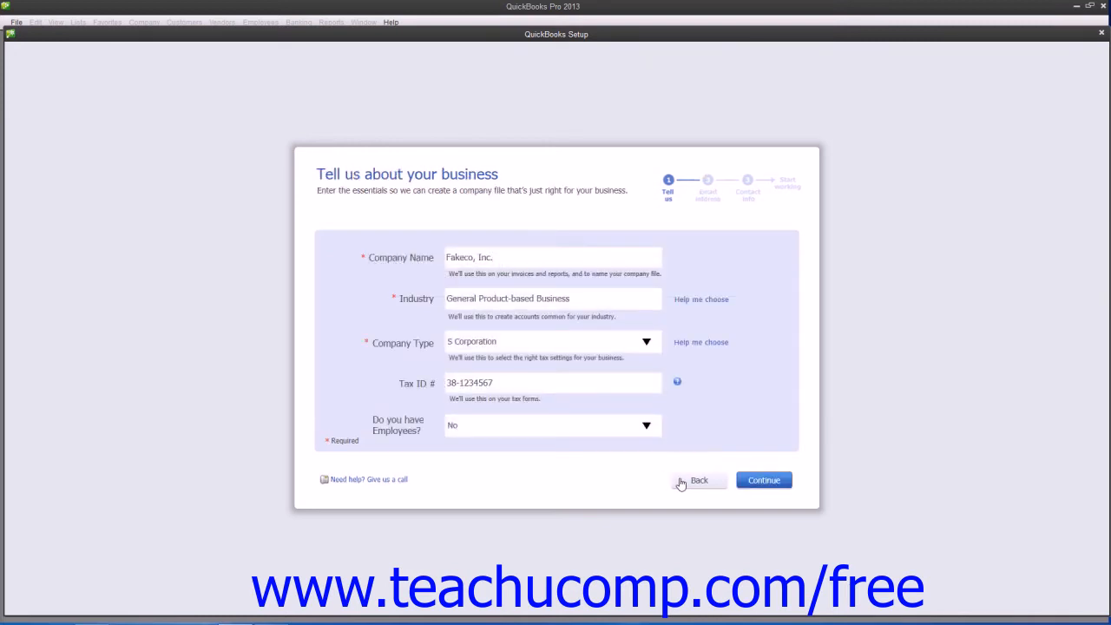
{"action": "left_click", "coordinate": [681, 482]}
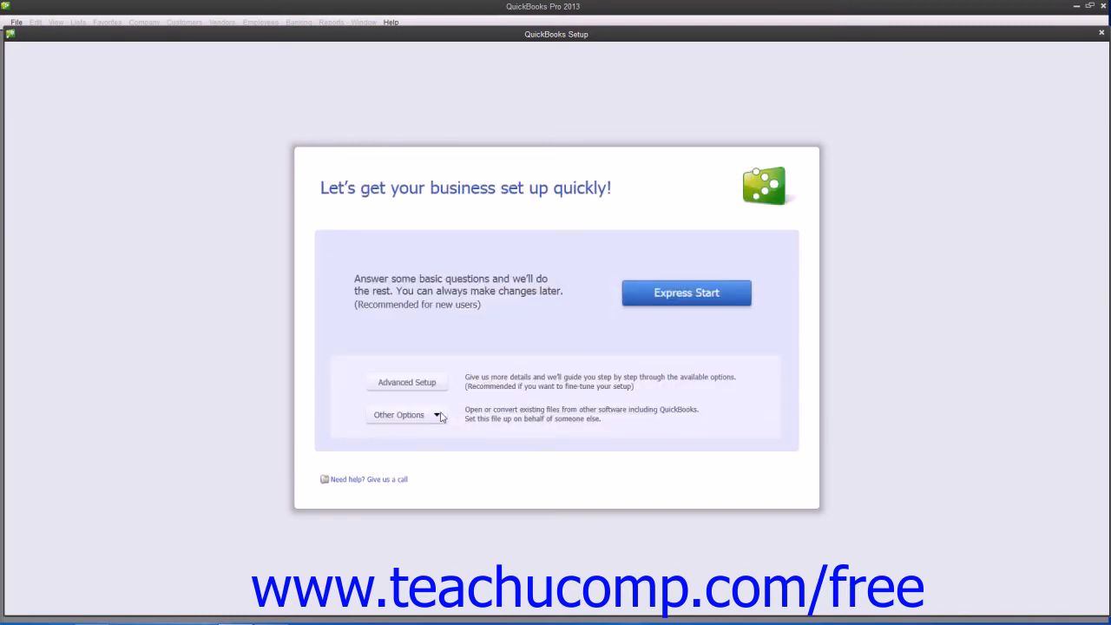
{"action": "left_click", "coordinate": [438, 414]}
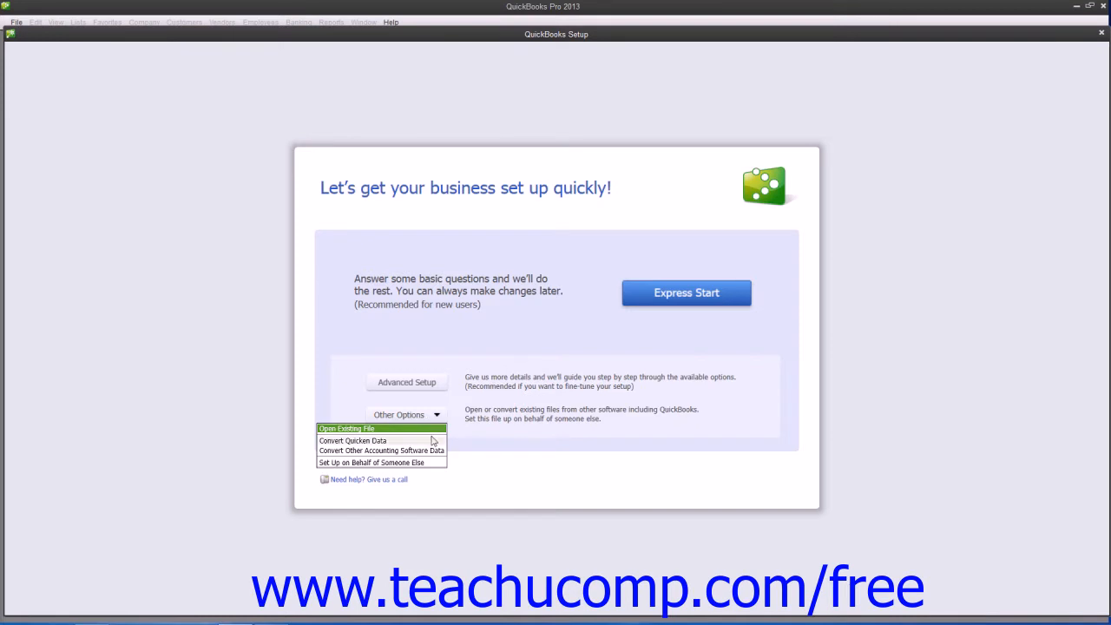
{"action": "left_click", "coordinate": [421, 467]}
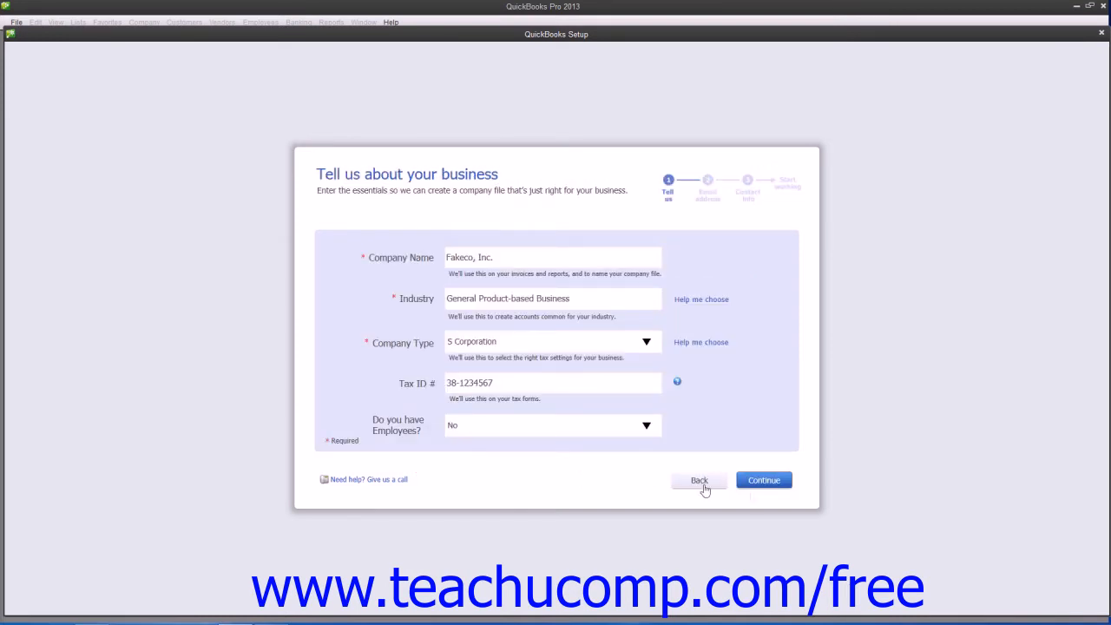
{"action": "left_click", "coordinate": [767, 484]}
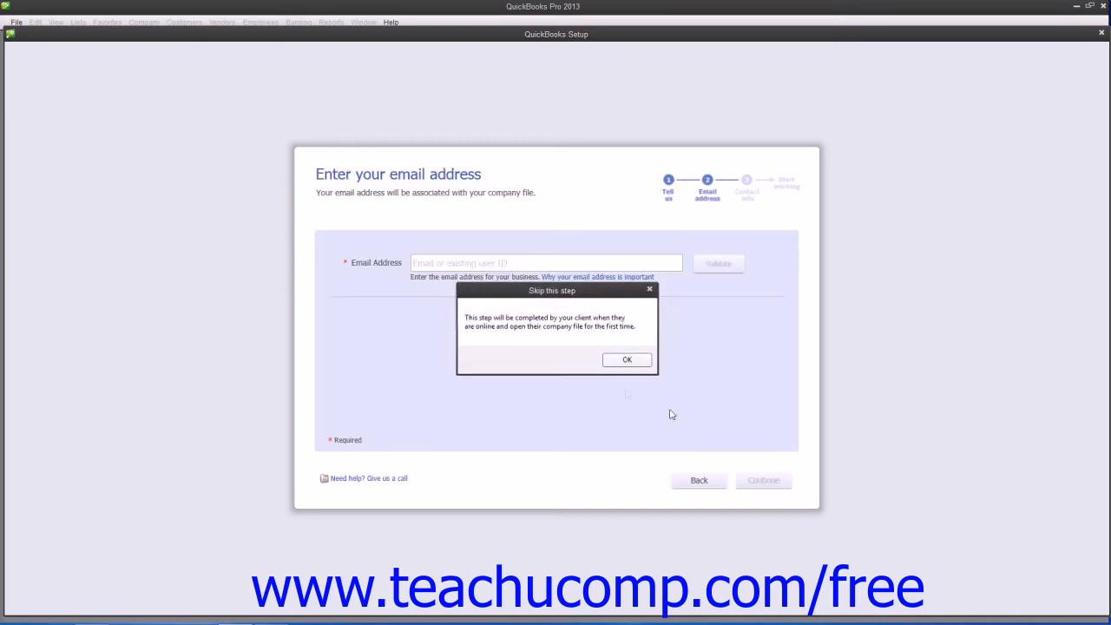
Accept skipping the email, append a period to the legal name, and enter the business phone number.
{"action": "left_click", "coordinate": [625, 361]}
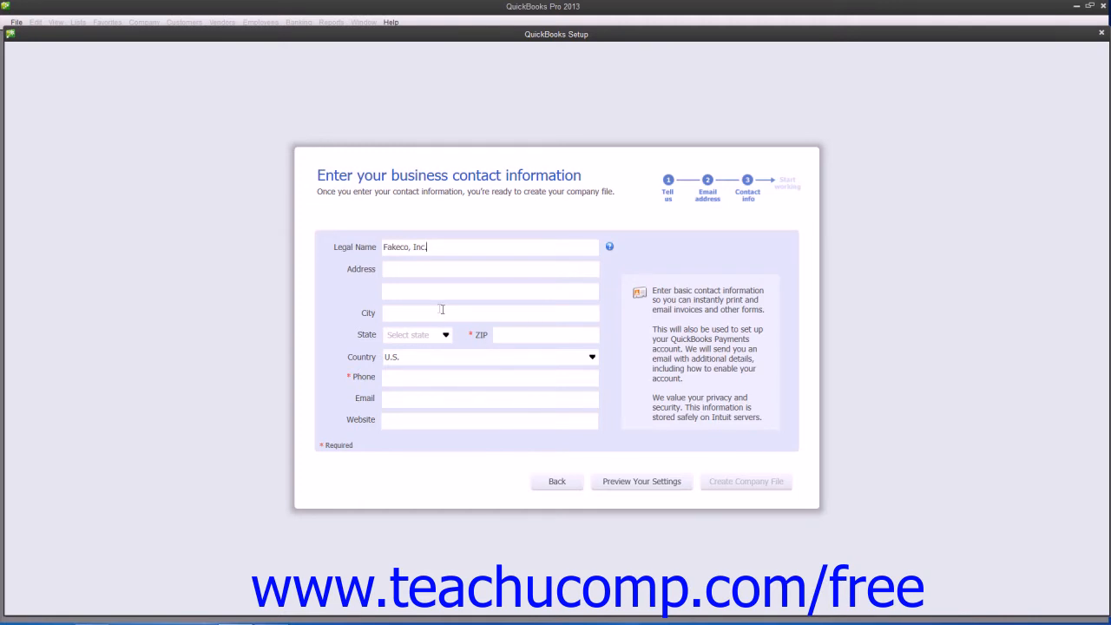
{"action": "left_click", "coordinate": [432, 245]}
{"action": "type", "text": "."}
{"action": "left_click", "coordinate": [423, 269]}
{"action": "left_click", "coordinate": [400, 380]}
Preview the settings, check all recommended accounts in Chart of Accounts, and view the file location.
{"action": "left_click", "coordinate": [610, 482]}
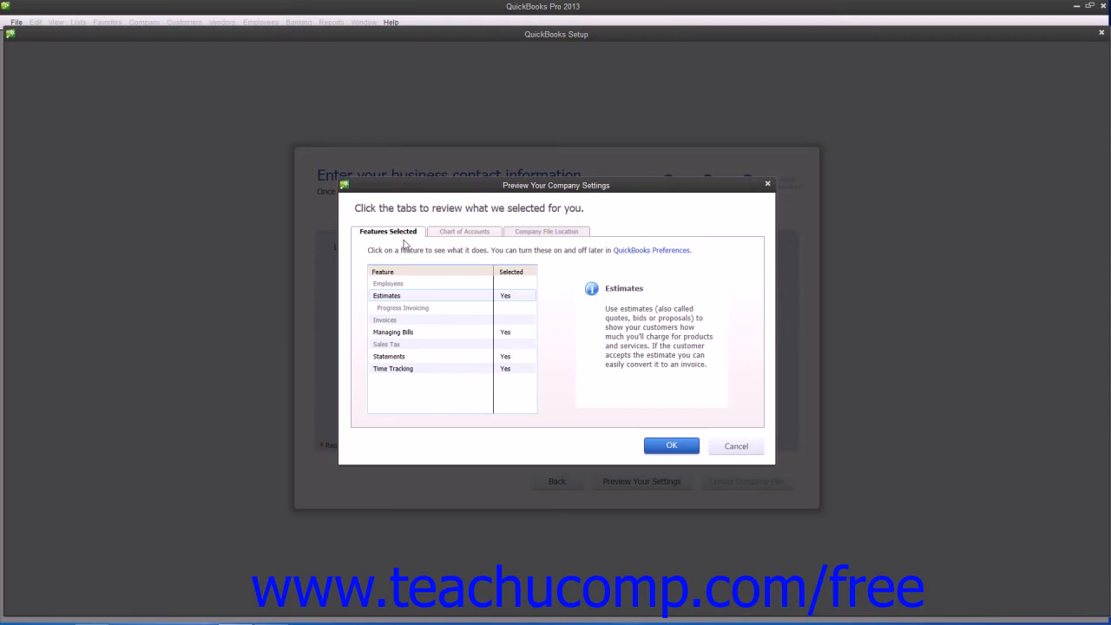
{"action": "left_click", "coordinate": [467, 236]}
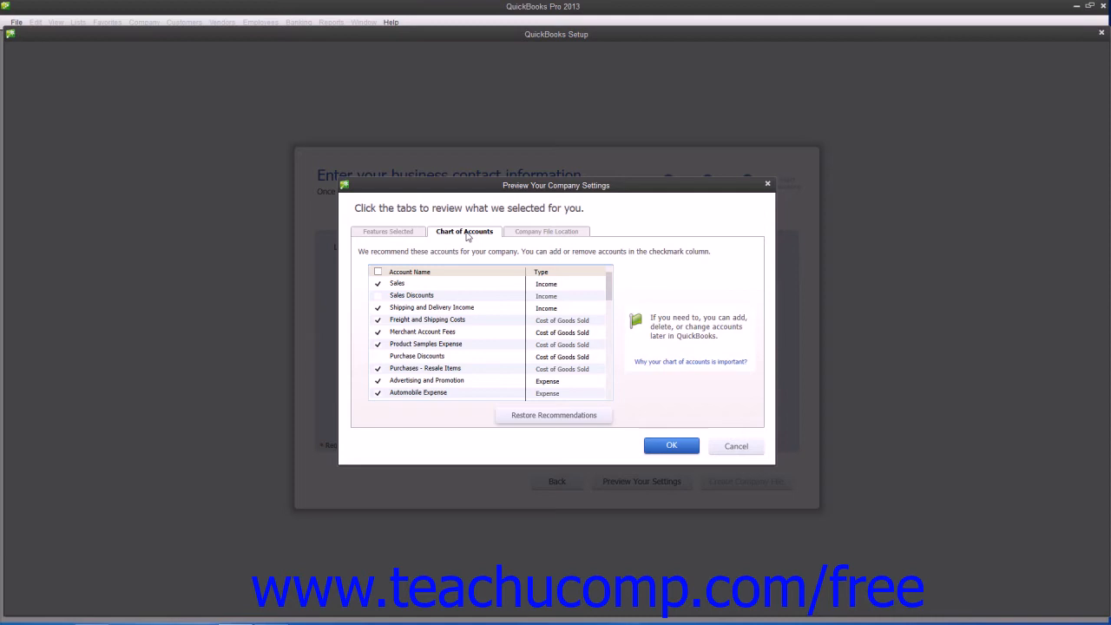
{"action": "left_click", "coordinate": [379, 273]}
{"action": "left_click", "coordinate": [378, 273]}
{"action": "left_click", "coordinate": [378, 273]}
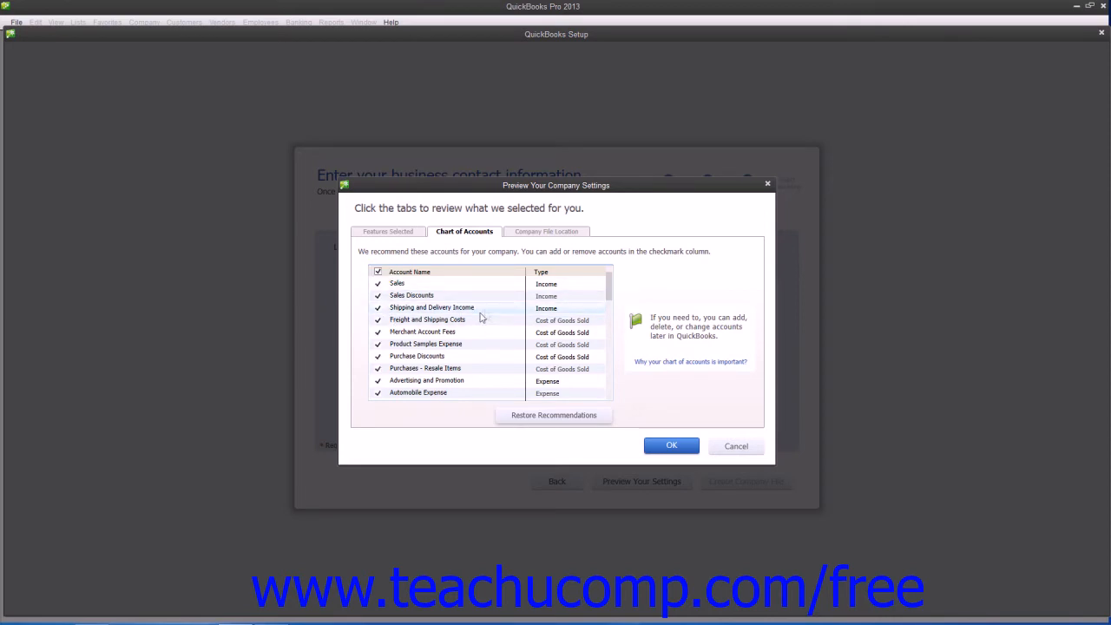
{"action": "left_click", "coordinate": [536, 236]}
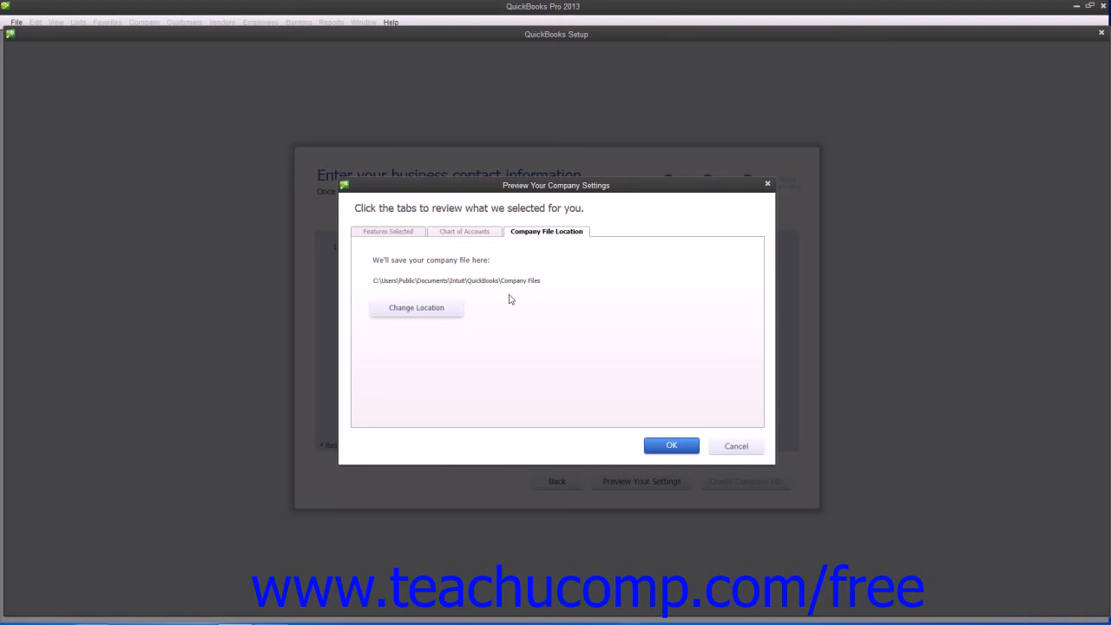
Change the company file location from the Public Company Files folder to Desktop.
{"action": "left_click", "coordinate": [435, 317]}
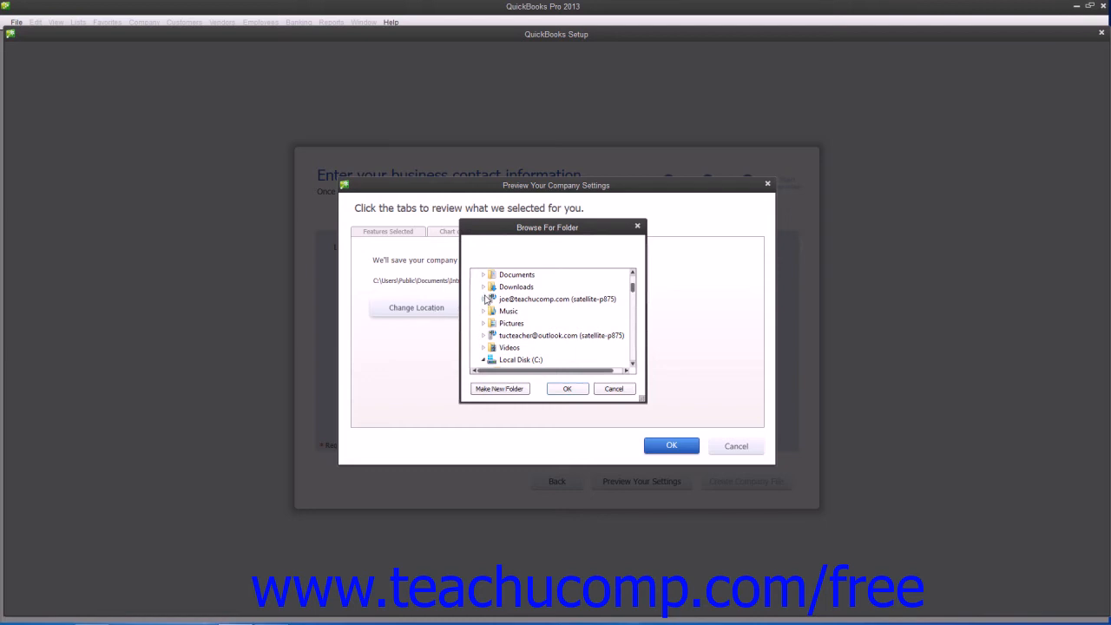
{"action": "scroll", "coordinate": [631, 284], "scroll_direction": "up", "scroll_amount": 2}
{"action": "left_click", "coordinate": [502, 276]}
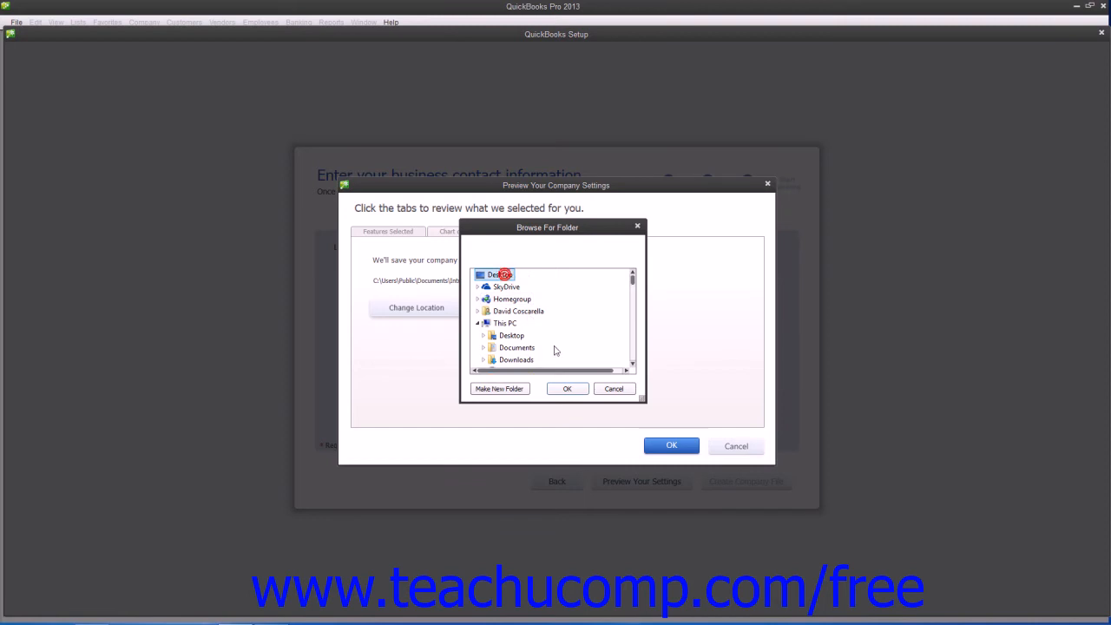
{"action": "left_click", "coordinate": [566, 388]}
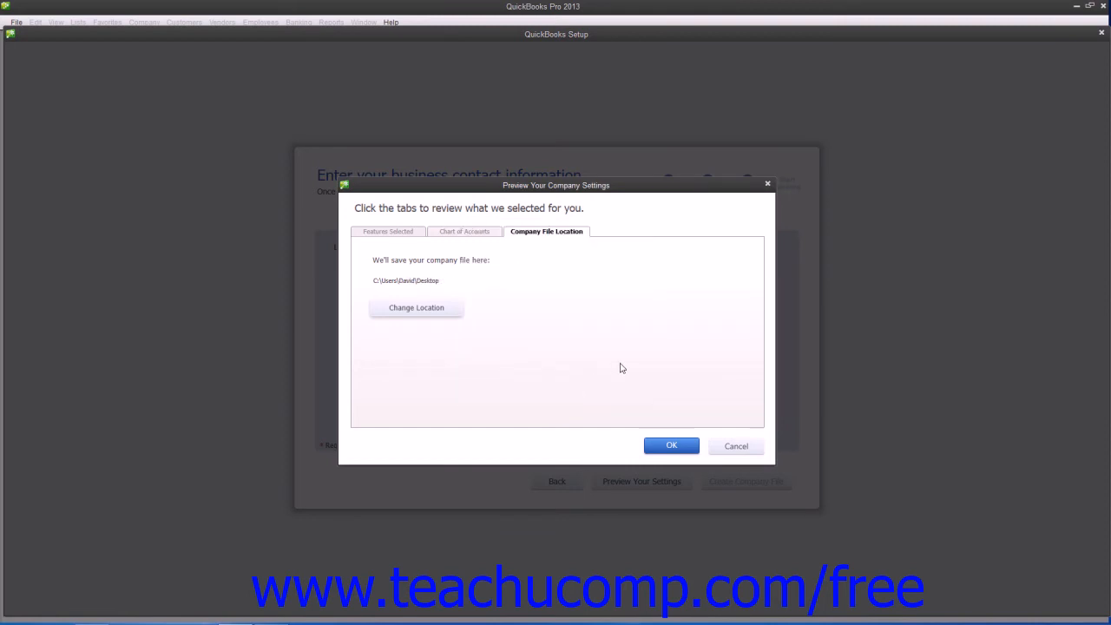
Accept the previewed settings and try Create Company File from the contact information page.
{"action": "left_click", "coordinate": [676, 445]}
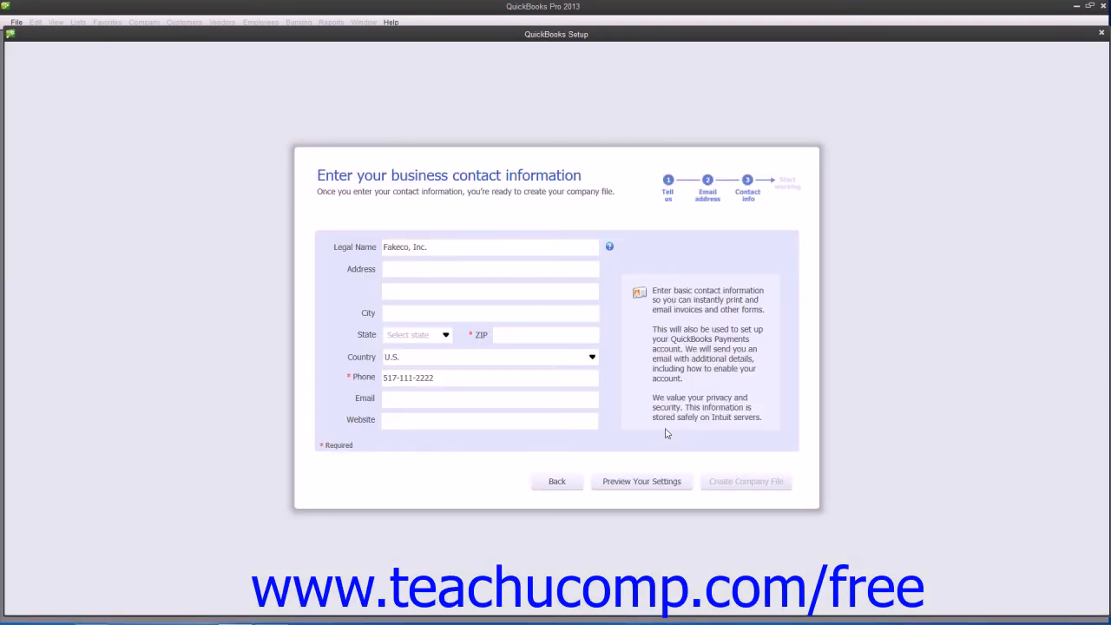
{"action": "left_click", "coordinate": [717, 484]}
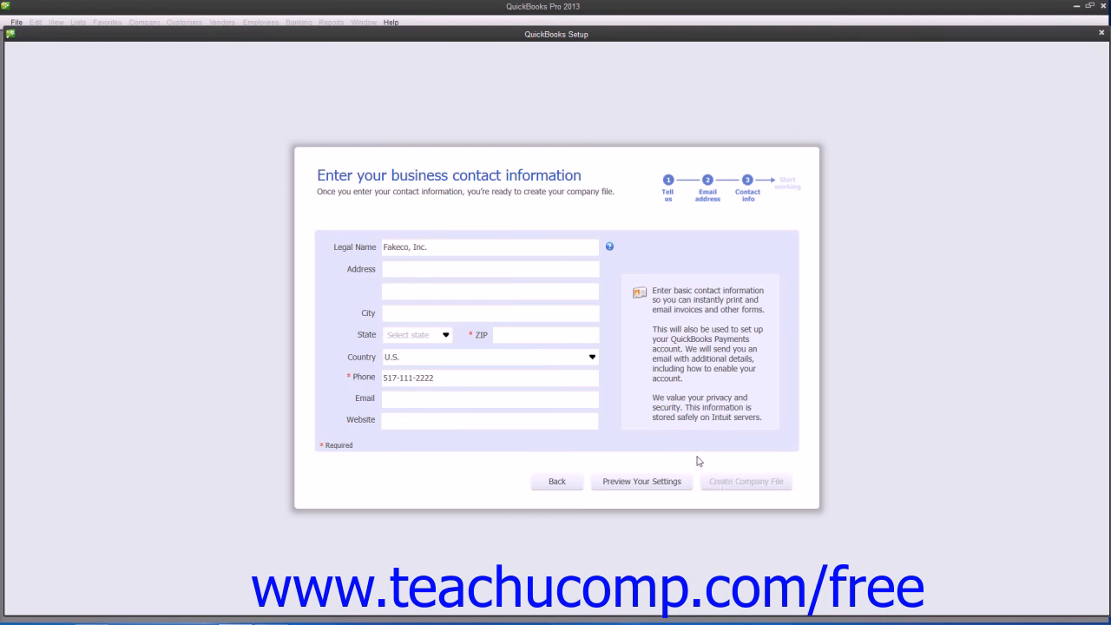